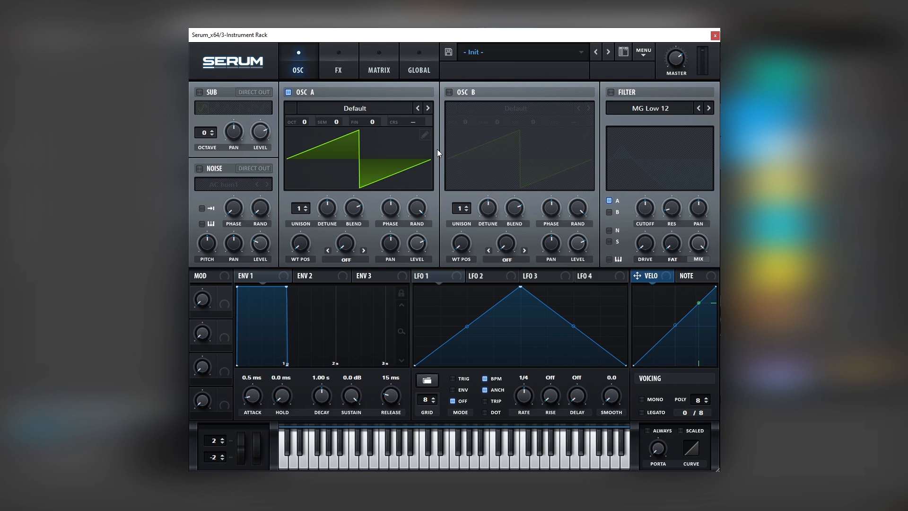
Load the spectral wavetable Creeper [SN] into oscillator A and raise its wavetable position slightly
left_click(340, 113)
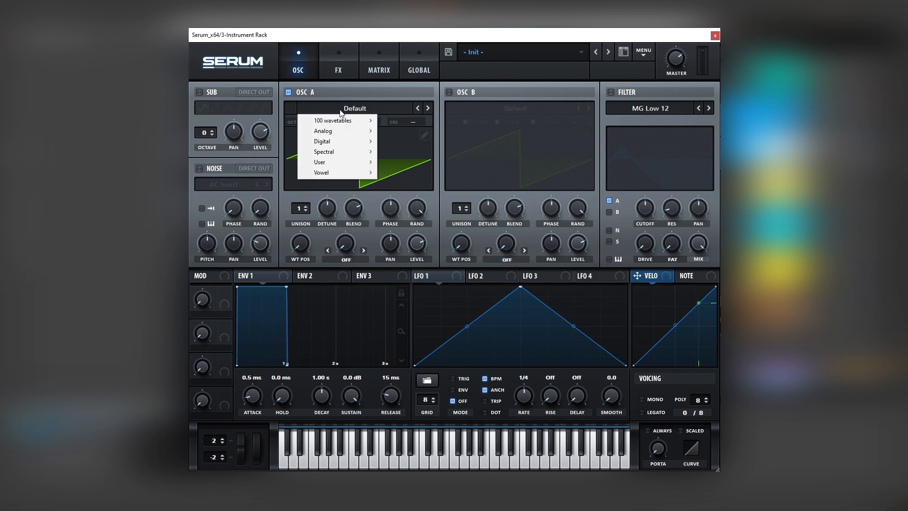
mouse_move(348, 151)
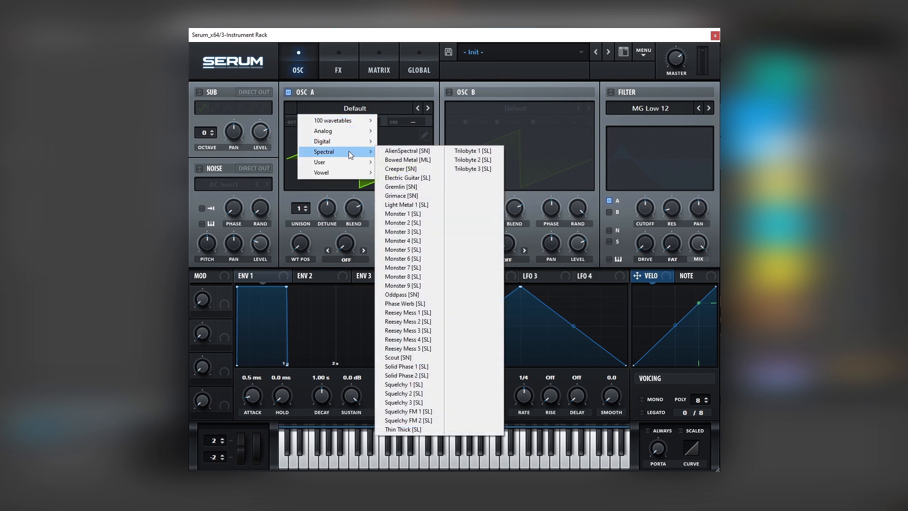
left_click(406, 171)
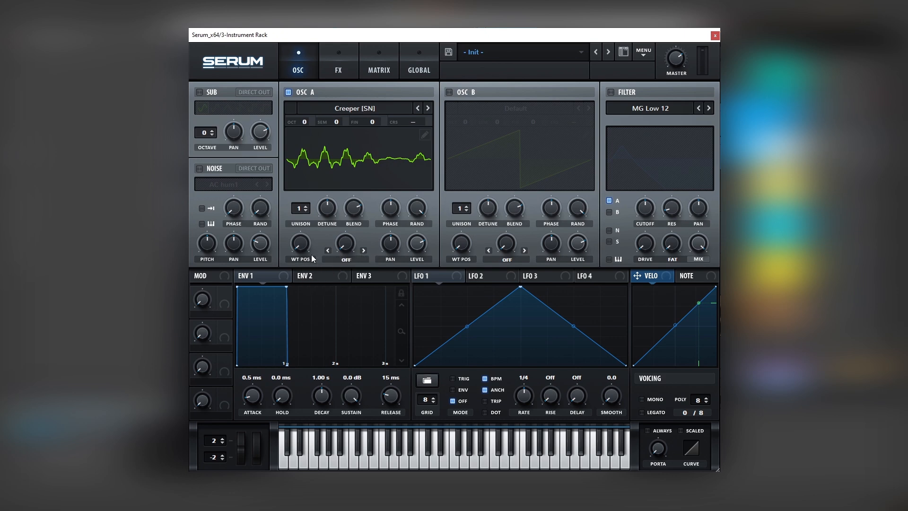
left_click_drag(305, 243, 314, 226)
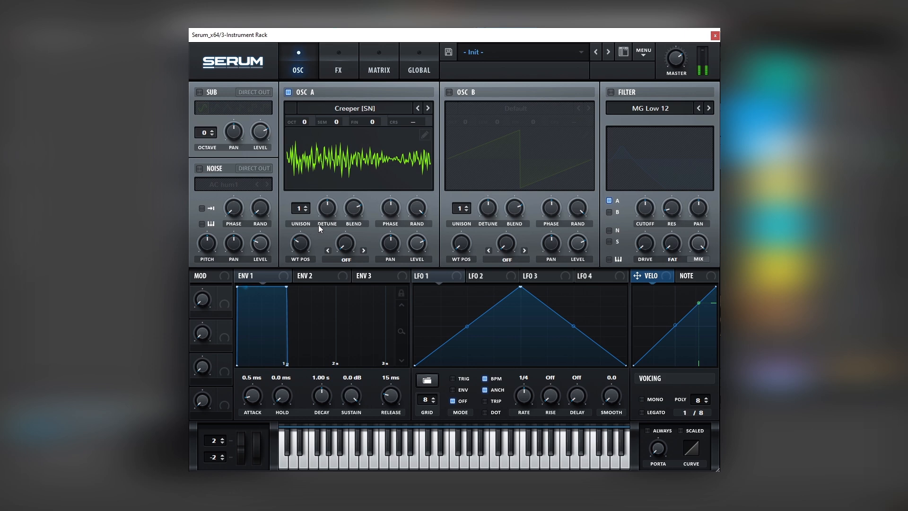
Set oscillator A's warp mode to Bend - and turn the warp amount up to maximum
left_click(344, 261)
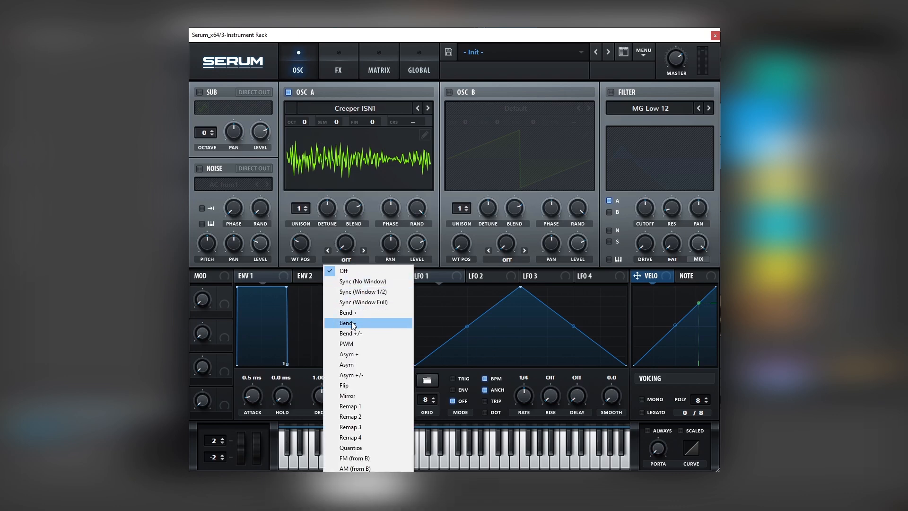
left_click(351, 325)
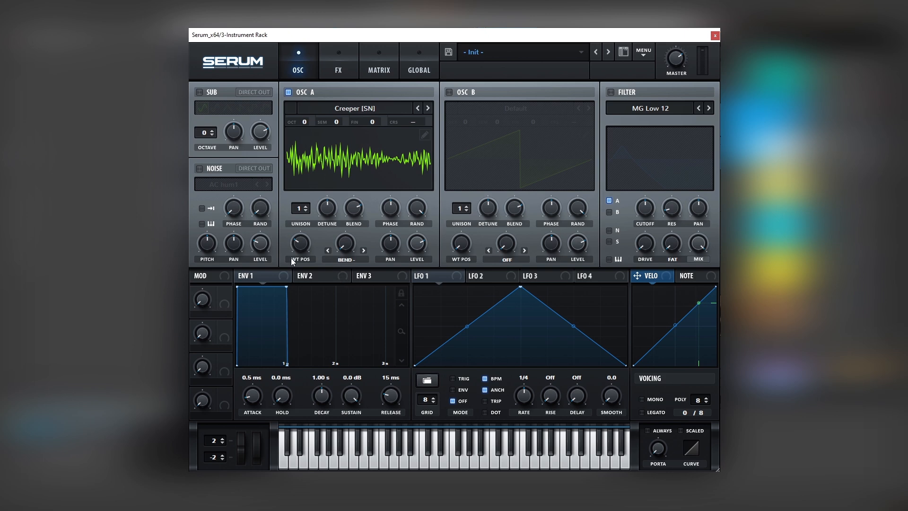
left_click_drag(341, 240, 375, 149)
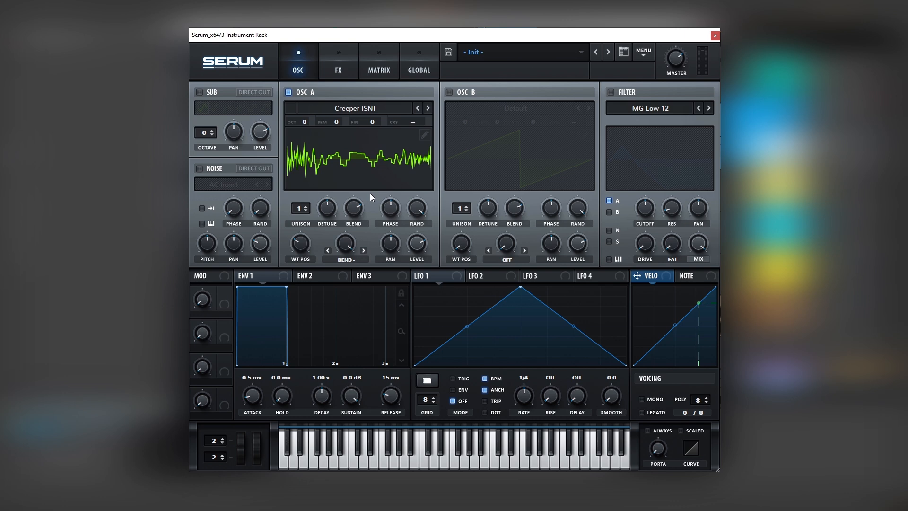
Enable the sub and noise oscillators and load the analog BrightWhite sample as the noise source
left_click(207, 90)
left_click(211, 169)
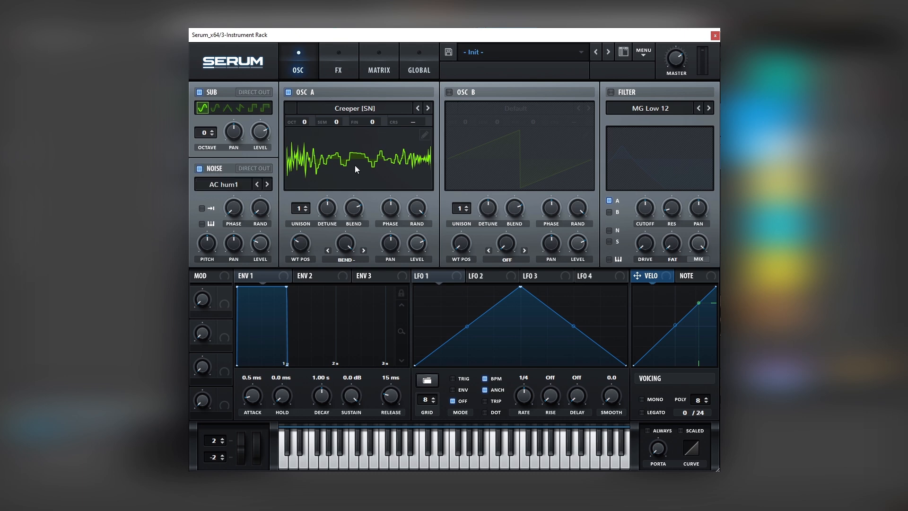
left_click(246, 186)
mouse_move(248, 199)
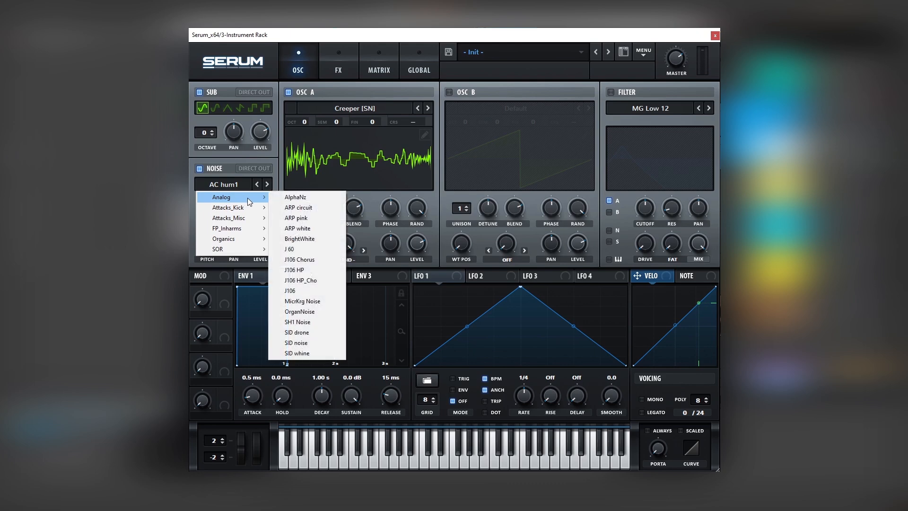
left_click(322, 237)
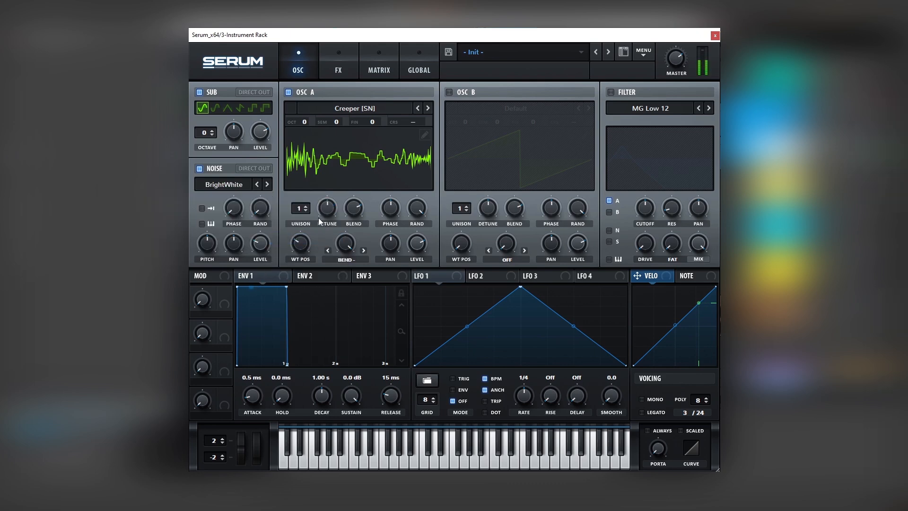
Enable the Distortion effect with the Tube type and increase its drive considerably
left_click(337, 74)
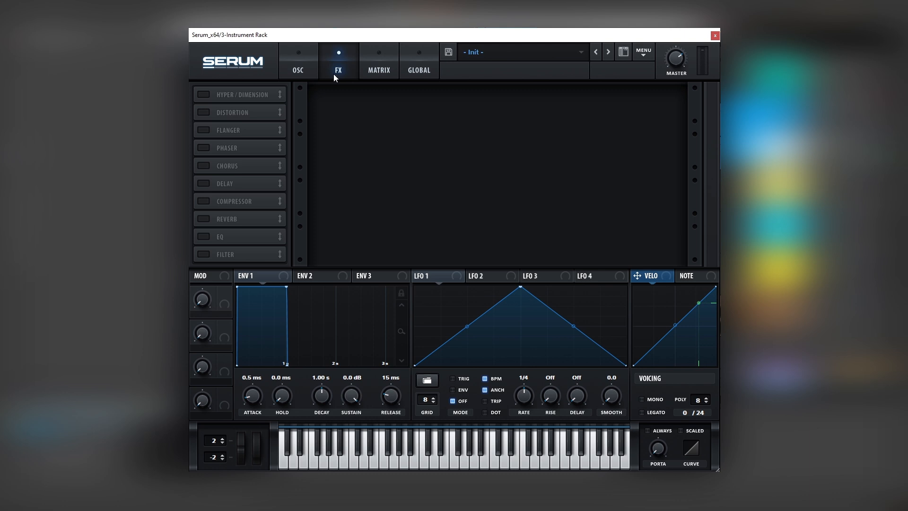
left_click(195, 113)
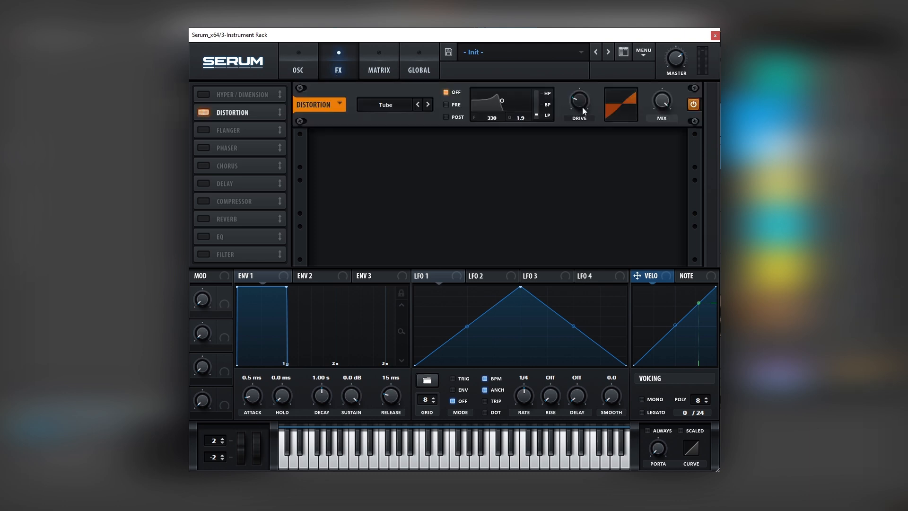
left_click_drag(583, 106, 584, 100)
left_click_drag(600, 55, 601, 52)
Set oscillator A's phase randomness to minimum and lower its start phase below 180 degrees
left_click(303, 58)
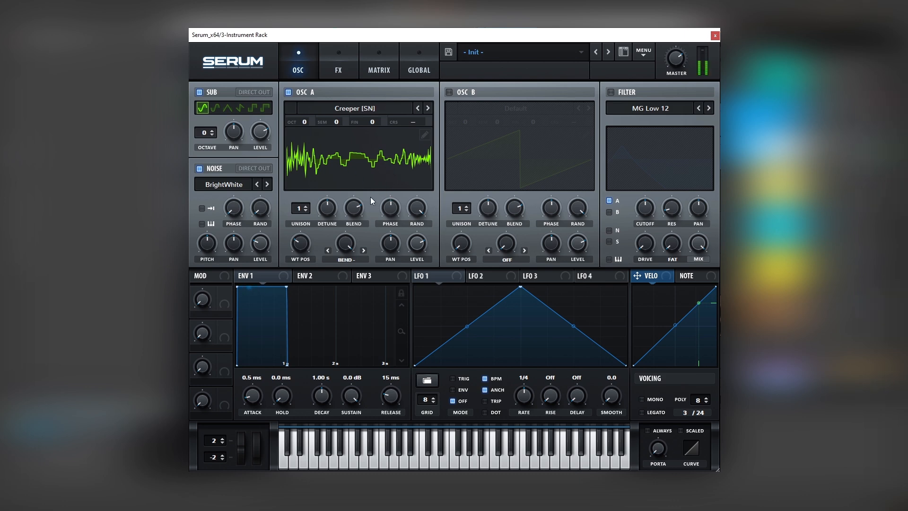
scroll(345, 317, "down", 3)
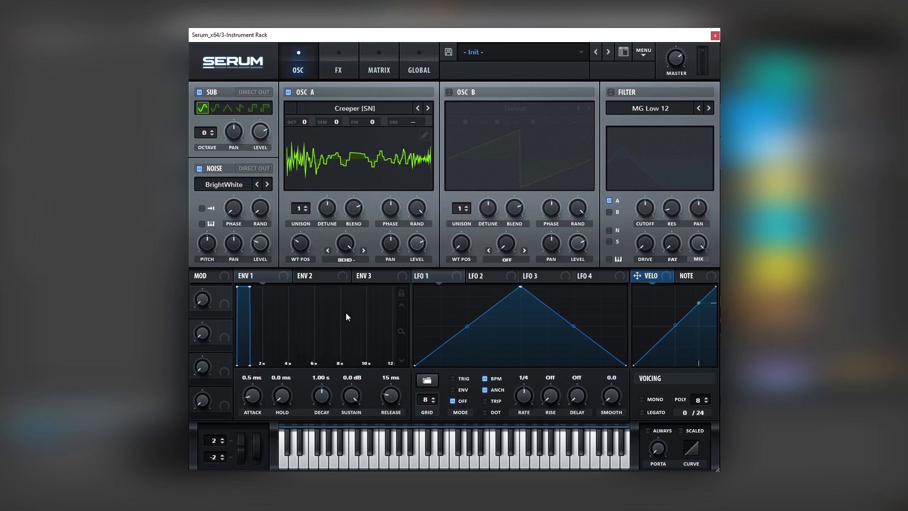
left_click(416, 211)
mouse_move(389, 209)
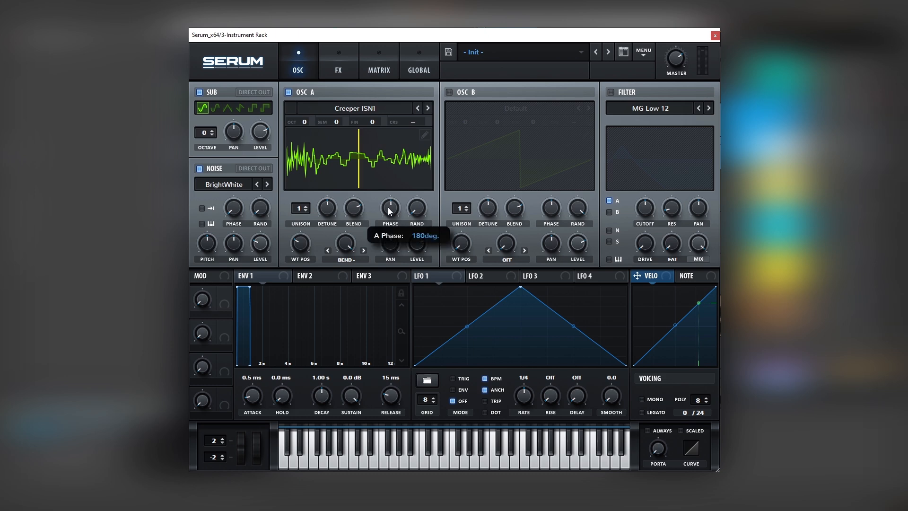
mouse_move(388, 208)
left_mouse_down()
mouse_move(387, 251)
mouse_move(388, 225)
left_mouse_up()
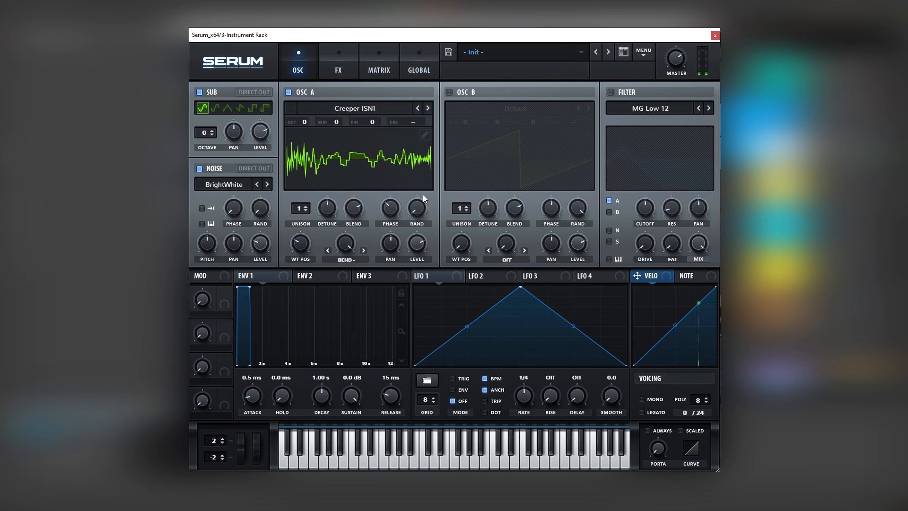
Enable the filter and set its type to Band 24
left_click(611, 91)
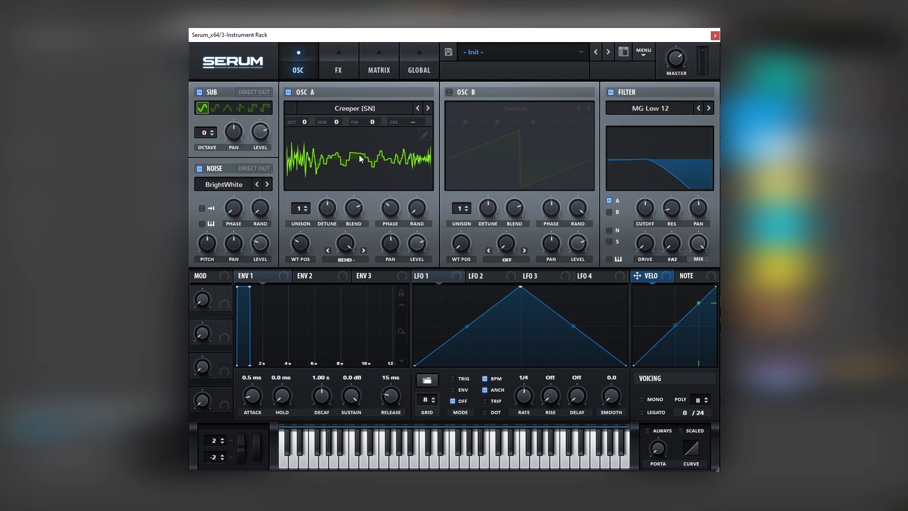
left_click(645, 109)
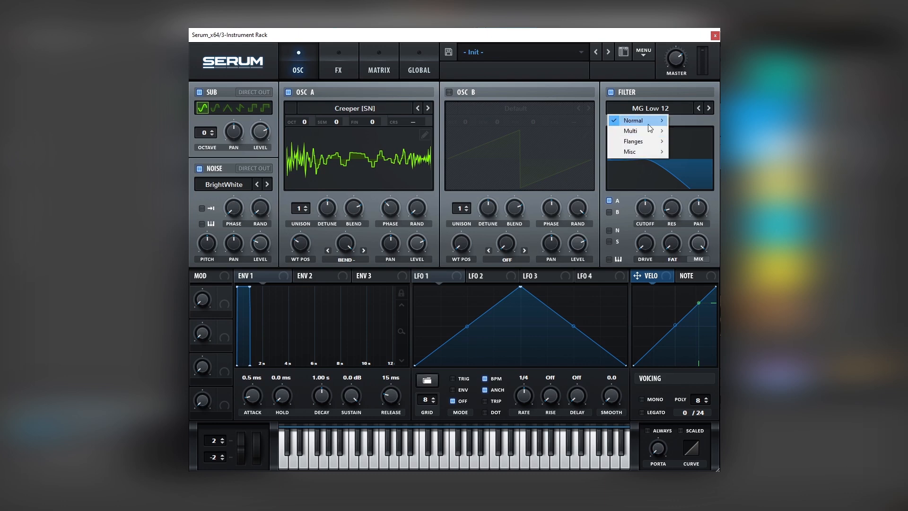
mouse_move(647, 121)
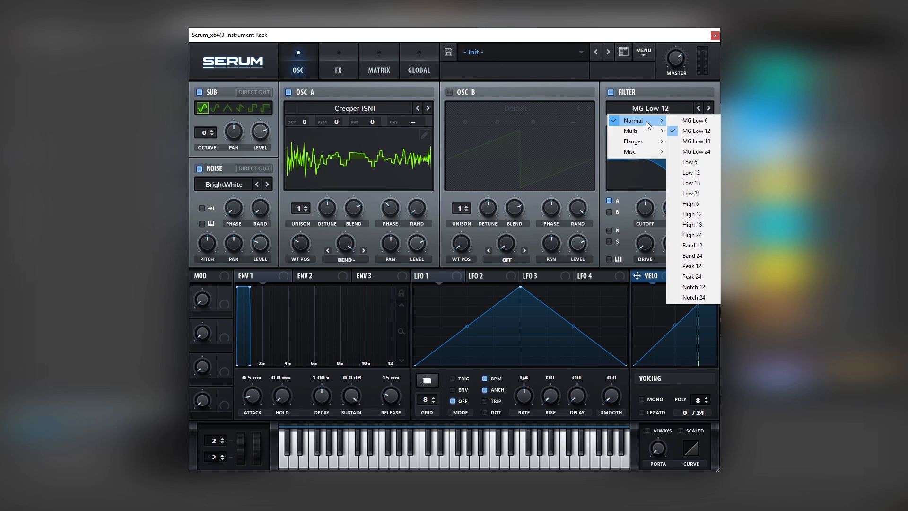
left_click(705, 256)
Lower the filter cutoff, set the resonance to about 45%, and raise the filter drive
mouse_move(654, 217)
left_mouse_down()
mouse_move(658, 196)
mouse_move(644, 232)
mouse_move(652, 212)
mouse_move(639, 230)
mouse_move(639, 221)
left_mouse_up()
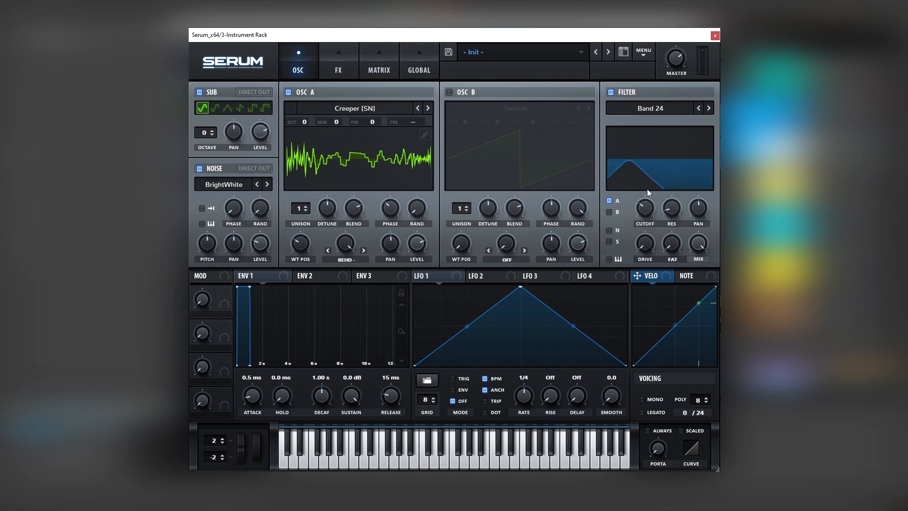
left_click_drag(672, 208, 677, 187)
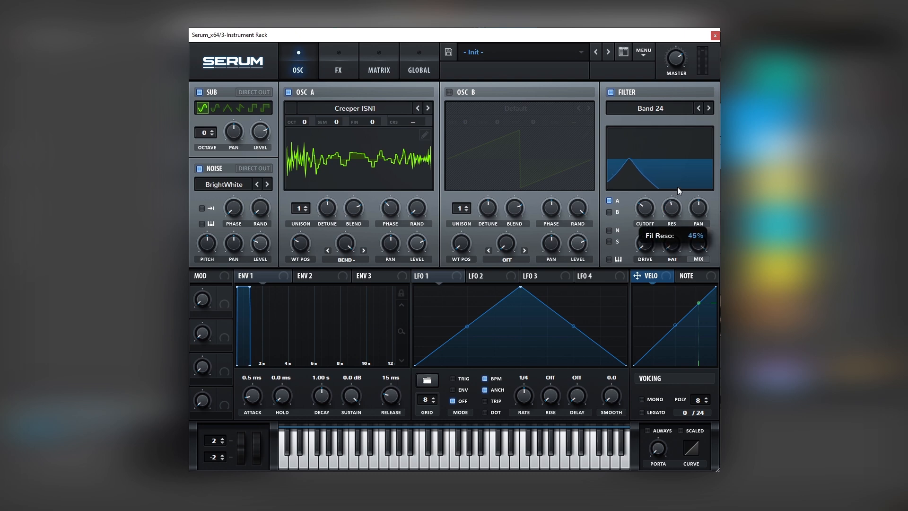
left_click_drag(654, 234, 648, 207)
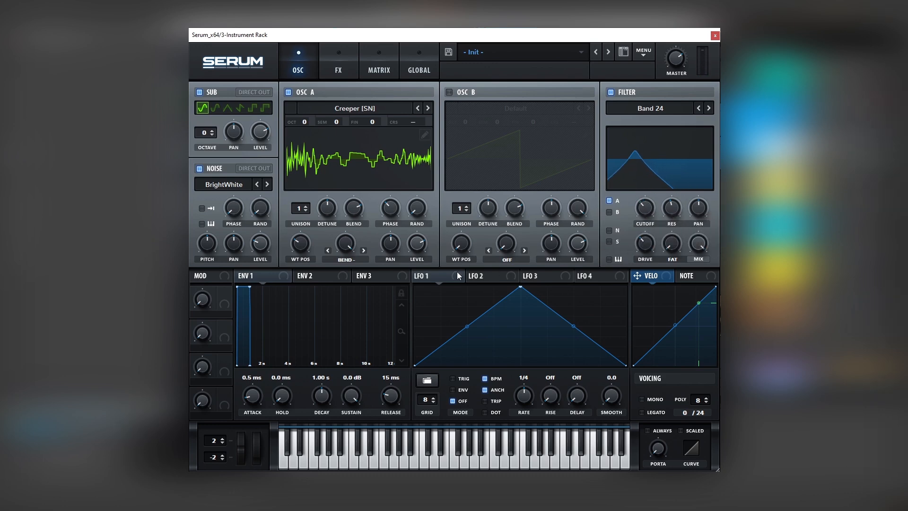
Modulate the filter cutoff with LFO 1, running at a one-bar rate in envelope mode
left_click_drag(418, 276, 538, 244)
left_click_drag(635, 211, 637, 221)
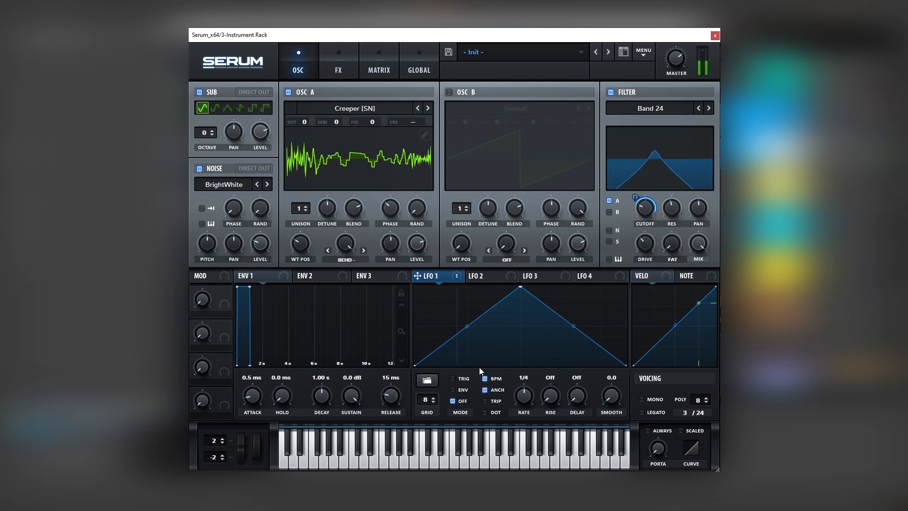
left_click_drag(522, 393, 522, 397)
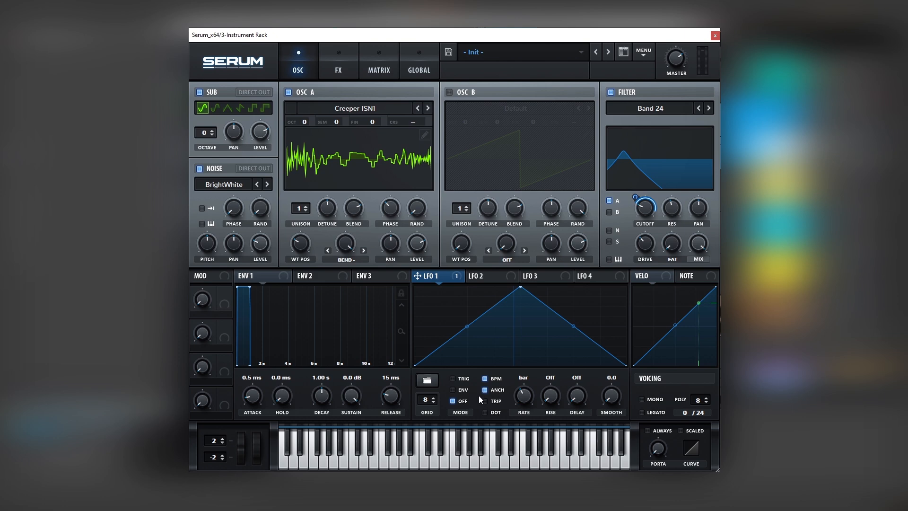
left_click(464, 390)
Reshape LFO 1 with a much lower central peak and a rounded, fast-rising first segment
left_click_drag(517, 291, 512, 323)
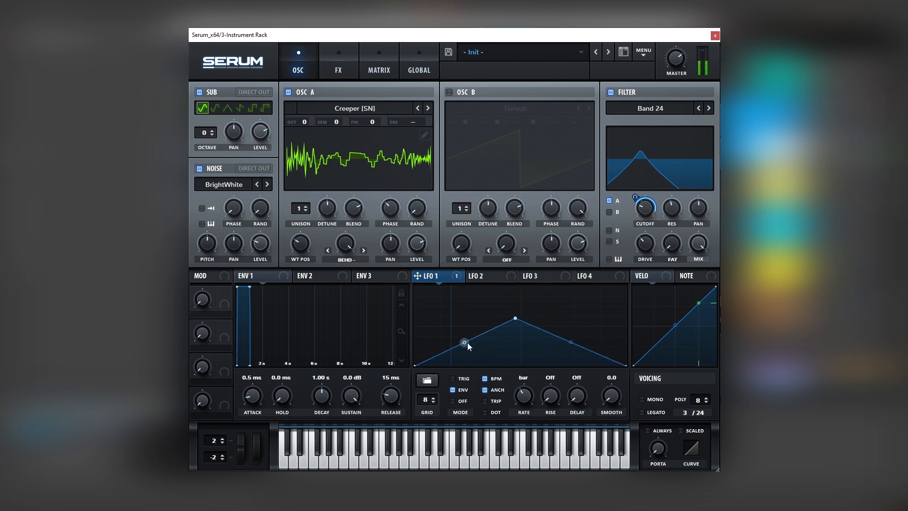
left_click_drag(468, 344, 515, 335)
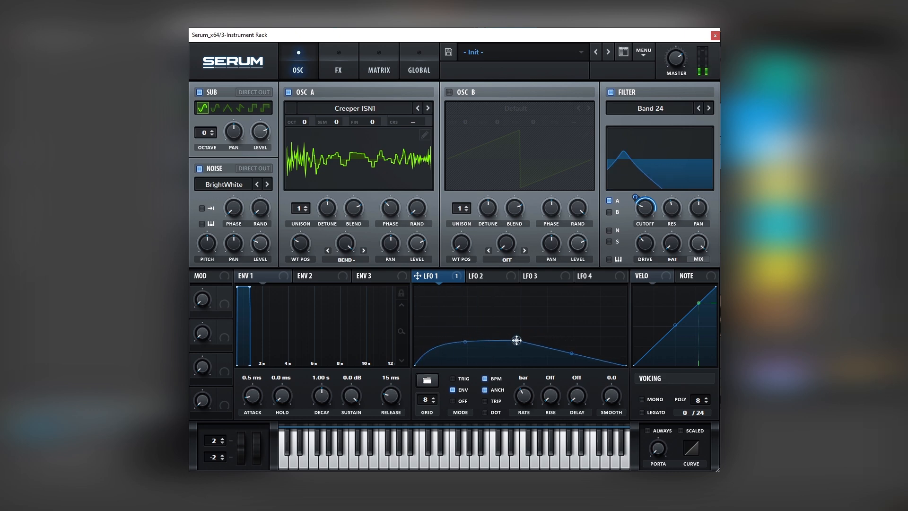
left_click_drag(516, 335, 517, 341)
Add a multiband compressor ahead of the distortion and raise its gain and release
left_click(339, 69)
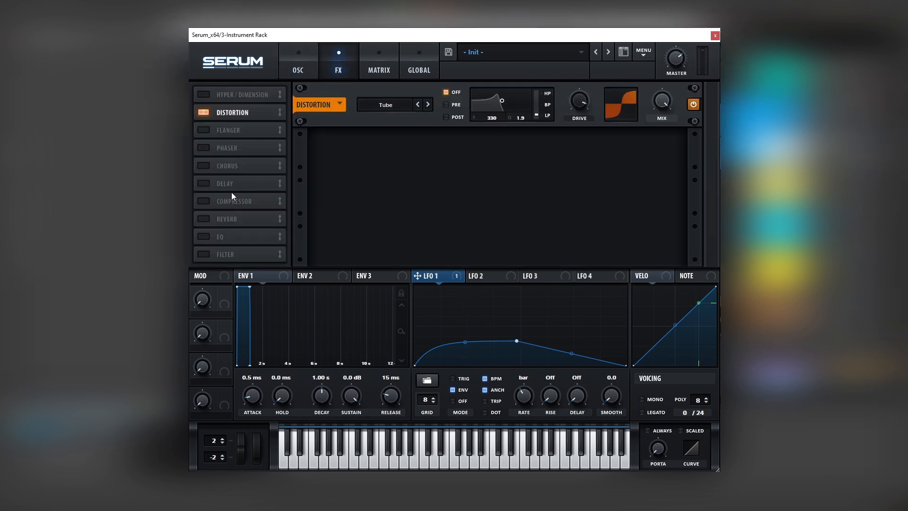
left_click(203, 201)
left_click_drag(200, 200, 240, 112)
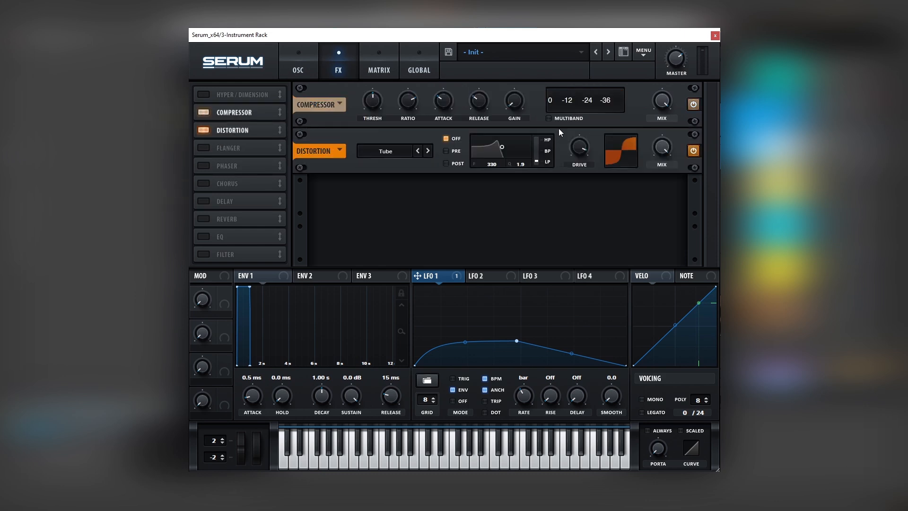
mouse_move(508, 96)
left_click_drag(514, 90, 521, 83)
left_click_drag(477, 104, 487, 83)
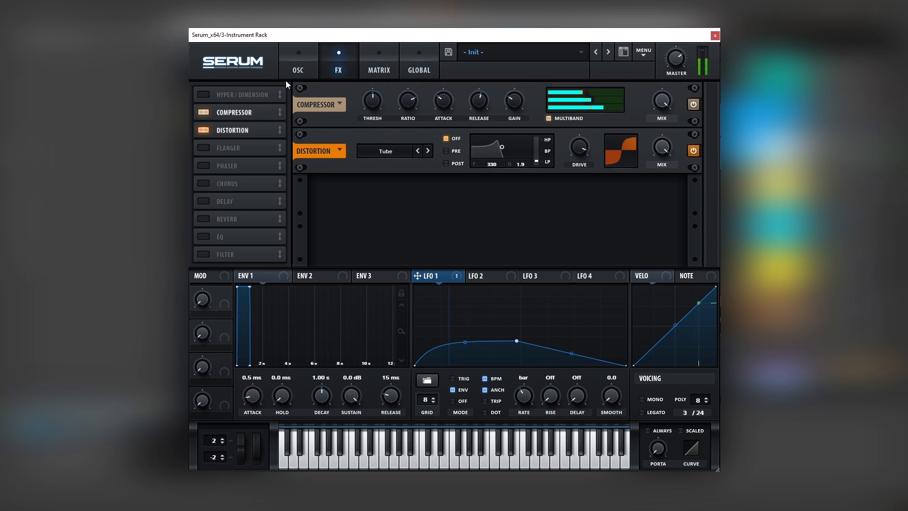
Lower the noise oscillator's level to almost nothing while auditioning the sound
left_click(301, 71)
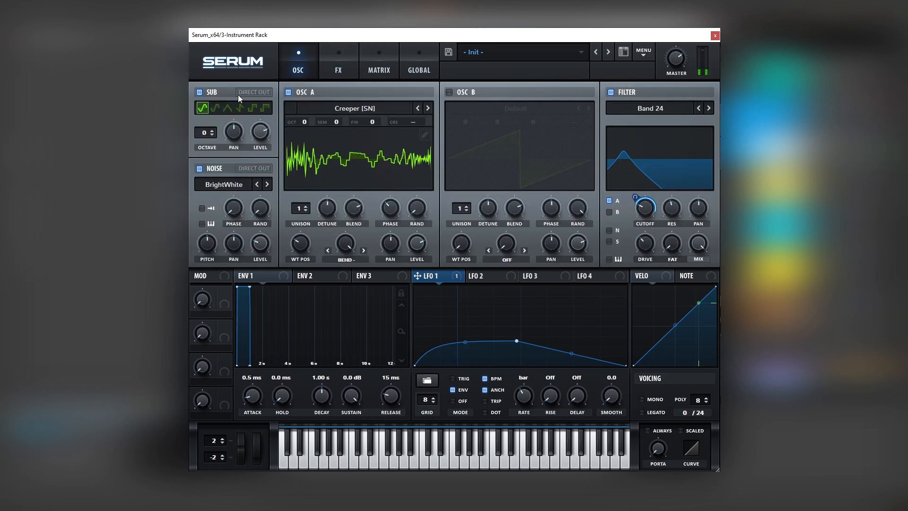
mouse_move(264, 244)
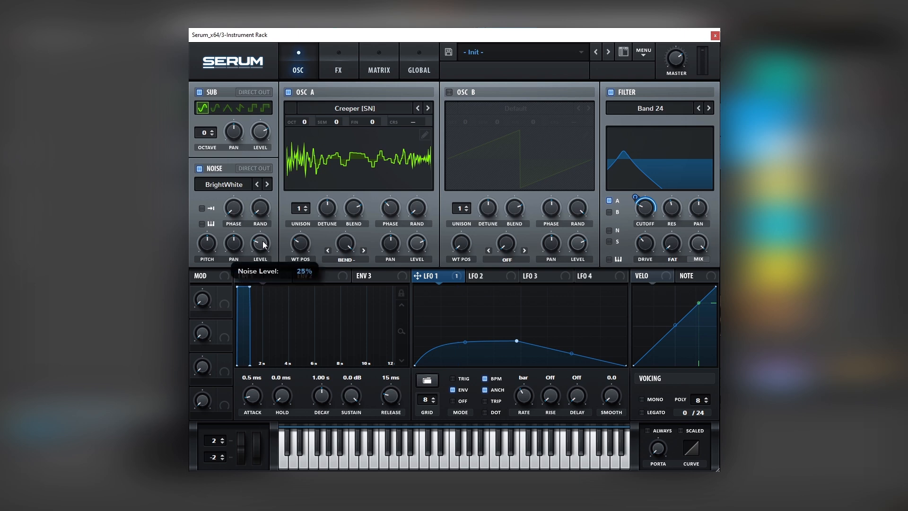
left_click_drag(264, 254, 265, 264)
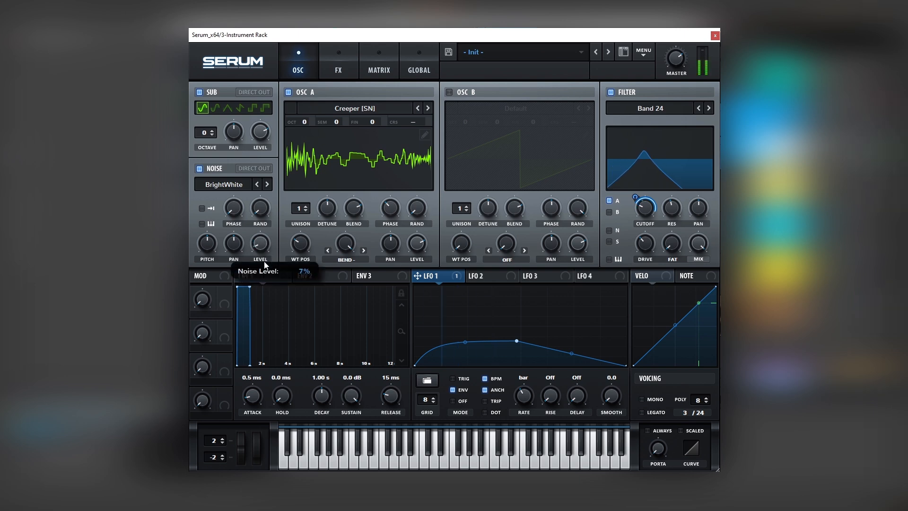
key("space")
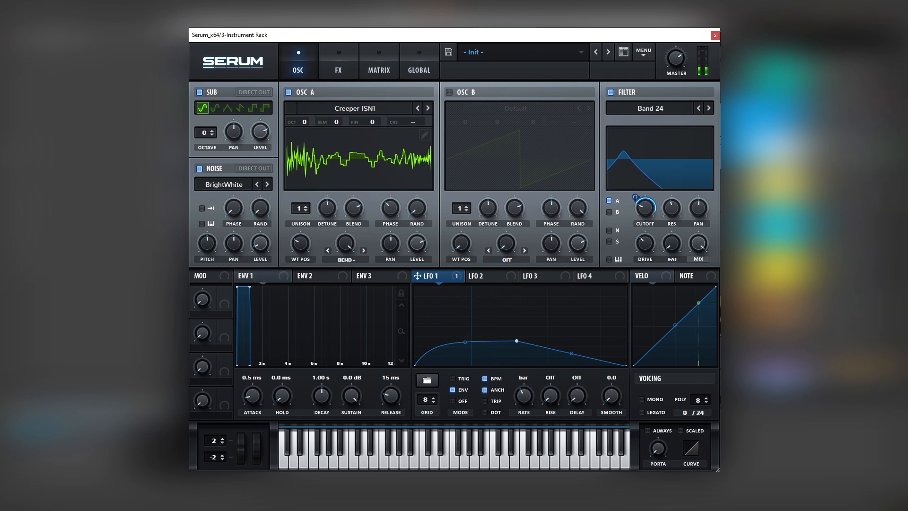
left_click_drag(259, 245, 262, 257)
Modulate the noise level with LFO 2 and set that LFO's rate to 1/32
left_click(512, 276)
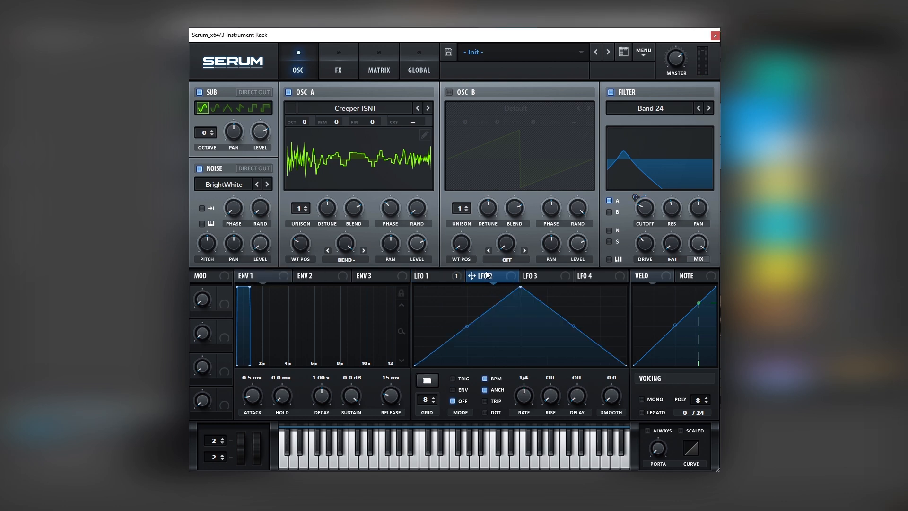
left_click_drag(460, 271, 244, 273)
left_click_drag(517, 396, 531, 382)
left_click_drag(531, 378, 531, 374)
Bend LFO 2's rising segment into a deep inward curve and its falling segment slightly inward
left_click_drag(474, 330, 473, 306)
mouse_move(573, 326)
left_mouse_down()
mouse_move(574, 300)
mouse_move(574, 332)
left_mouse_up()
left_click_drag(467, 293, 467, 351)
scroll(524, 401, "up", 1)
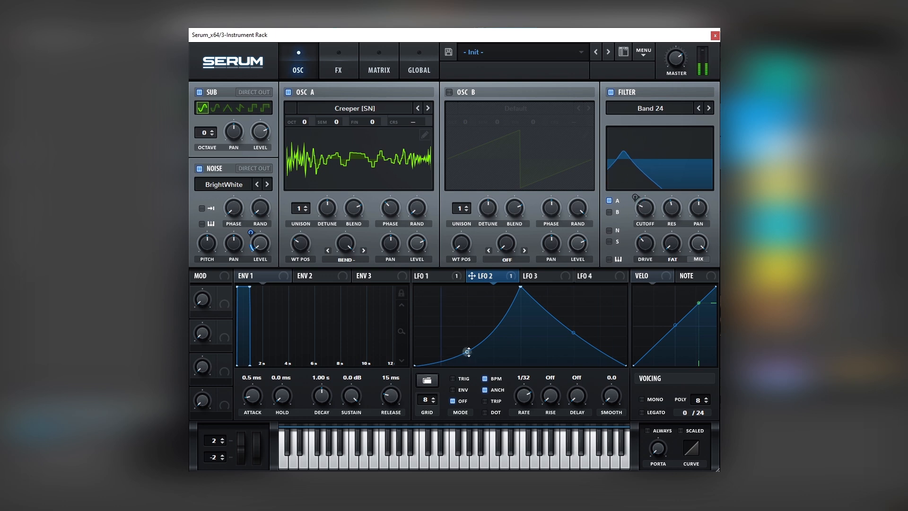
Bow LFO 2's rising segment outward, nearly straighten its falling segment, and set the LFO rate to 1/64
left_click_drag(467, 351, 468, 330)
scroll(524, 390, "down", 1)
left_click_drag(574, 332, 574, 323)
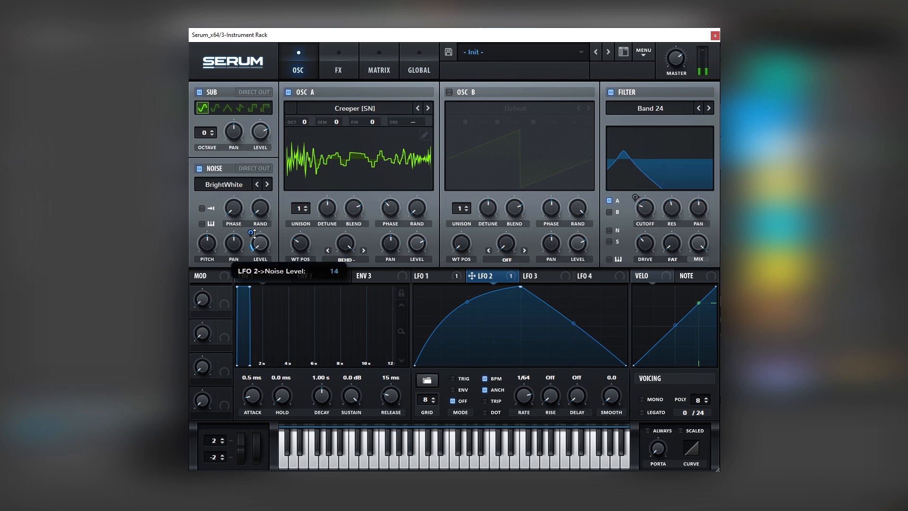
Add a chorus effect with its filter in high-pass mode, and lower the chorus filter's cutoff and the mix
left_click(341, 69)
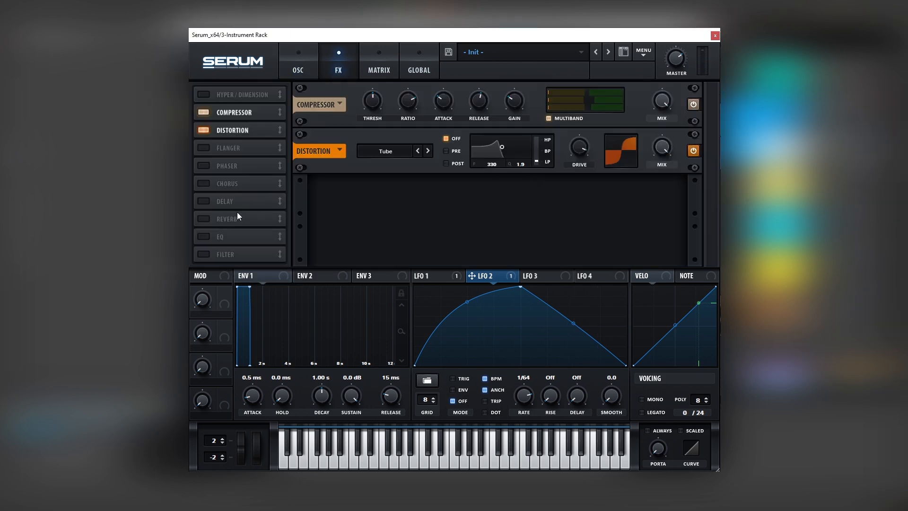
left_click(203, 185)
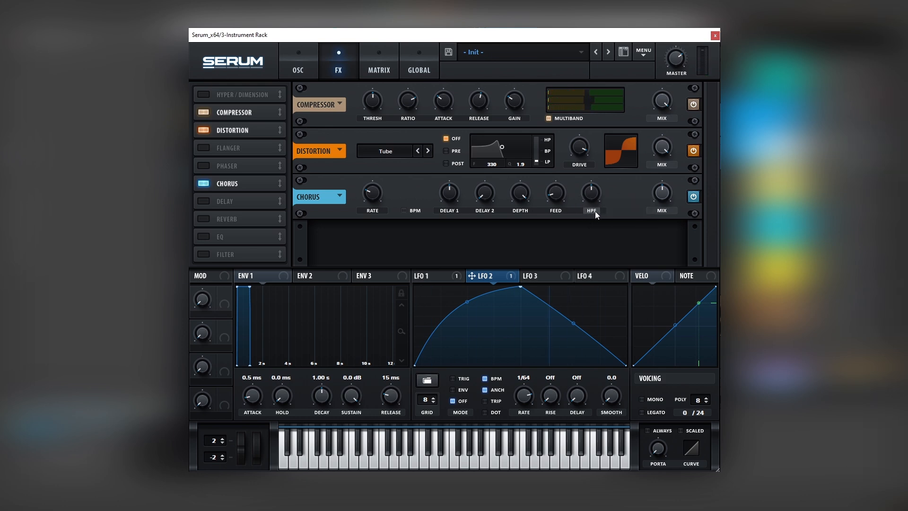
mouse_move(593, 199)
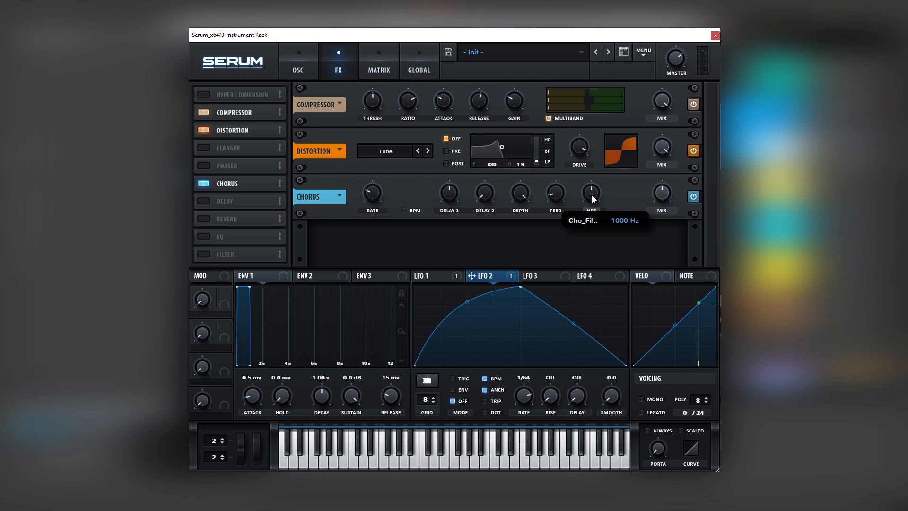
left_click_drag(593, 198, 590, 214)
left_click_drag(590, 214, 589, 214)
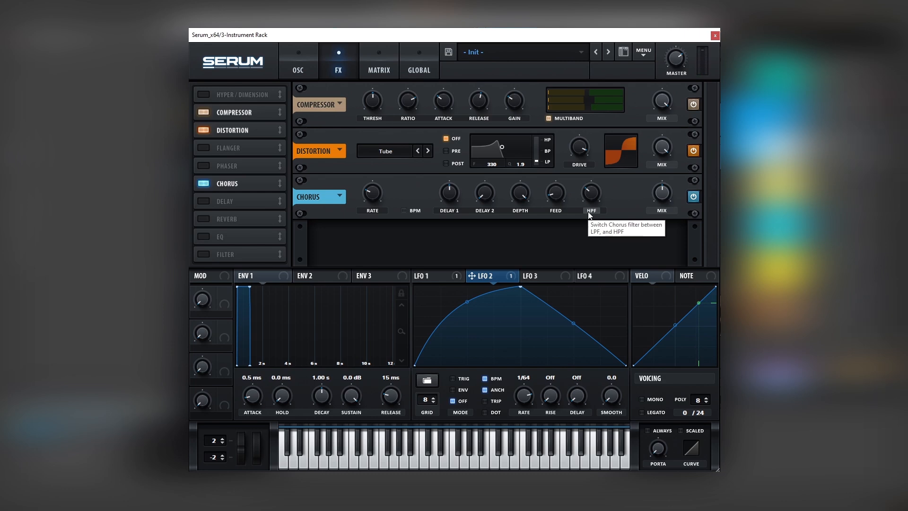
left_click_drag(666, 195, 663, 207)
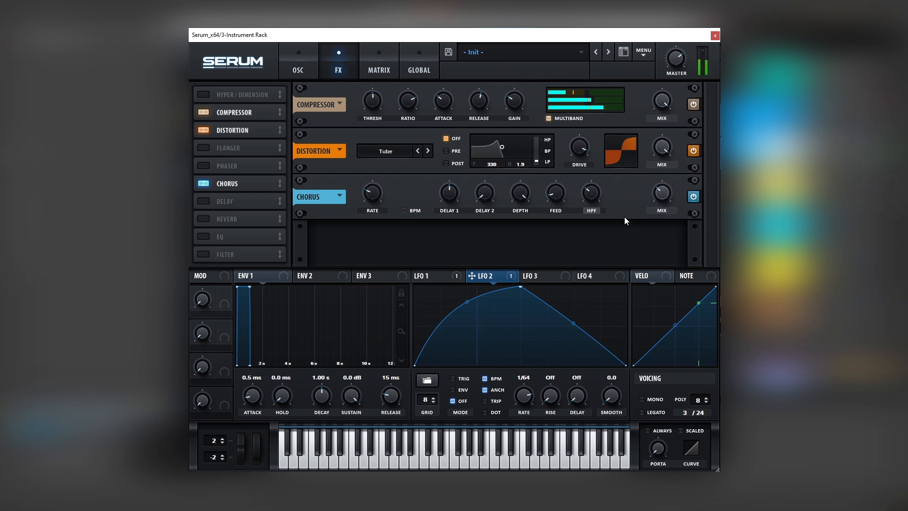
Add an EQ effect, switch its low band to a peak shape, raise that band's gain and adjust its frequency
left_click(203, 236)
left_click(463, 243)
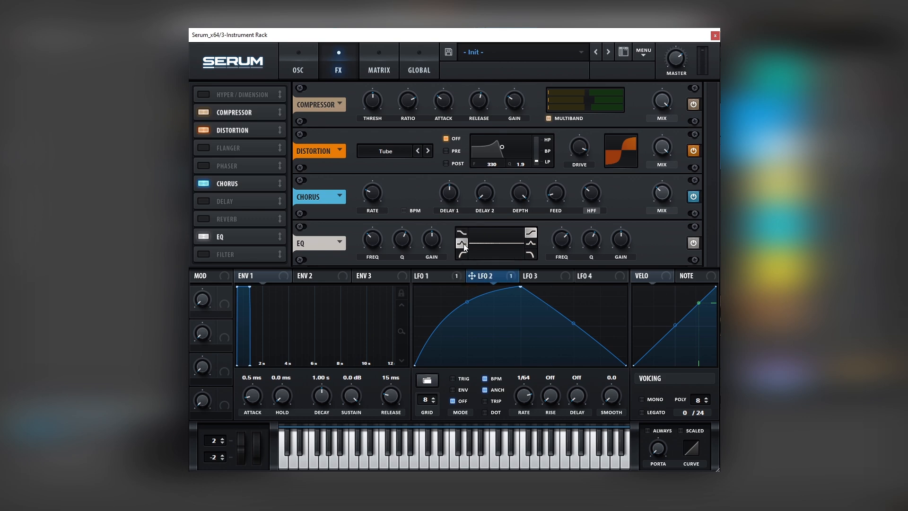
left_click_drag(435, 243, 371, 240)
Modulate the EQ's low-band frequency with LFO 1, reduce the modulation depth, and return to the oscillator page
left_click(444, 274)
left_click_drag(444, 276, 395, 251)
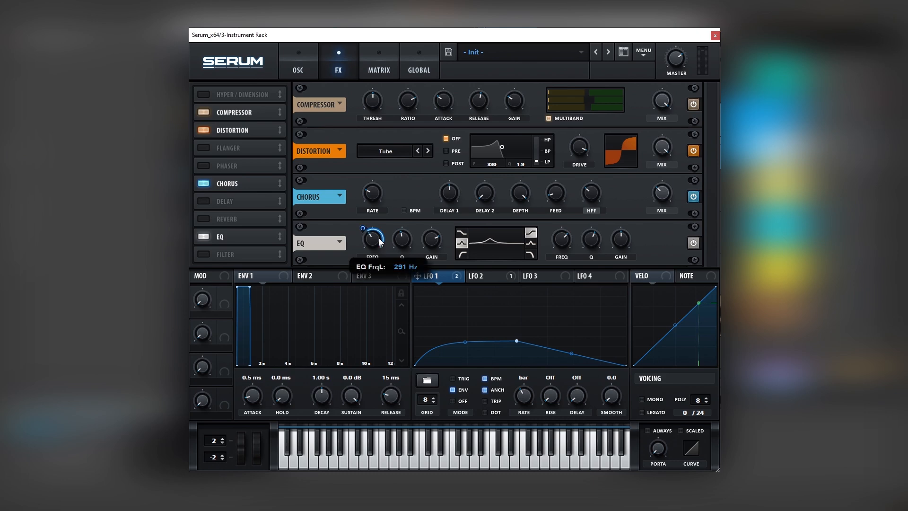
mouse_move(373, 241)
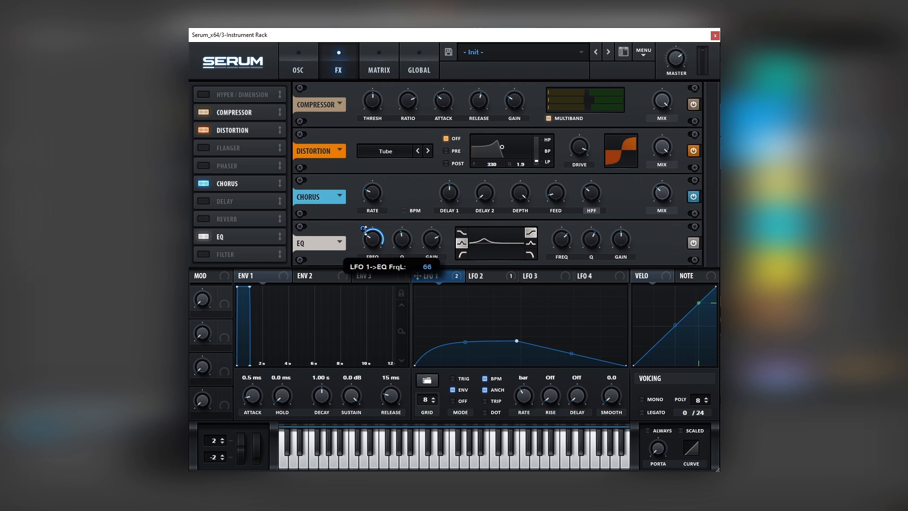
left_click_drag(365, 232, 365, 238)
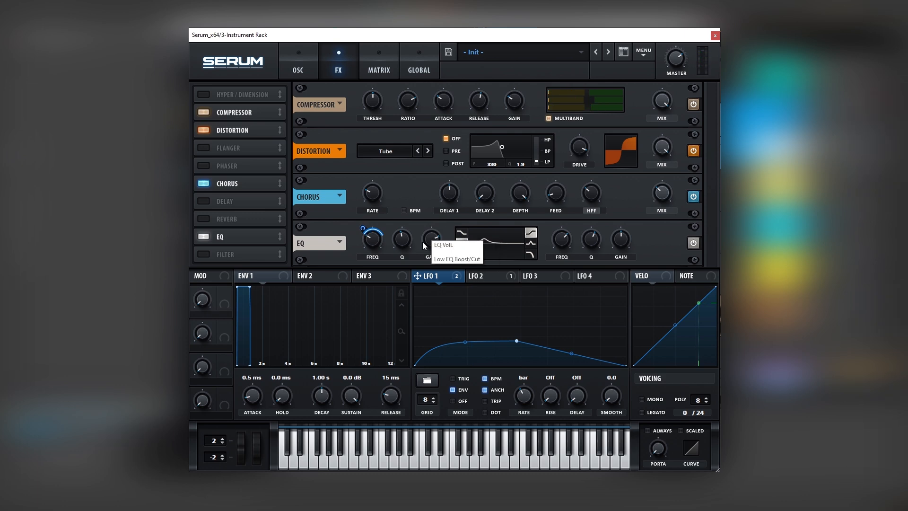
left_click(303, 66)
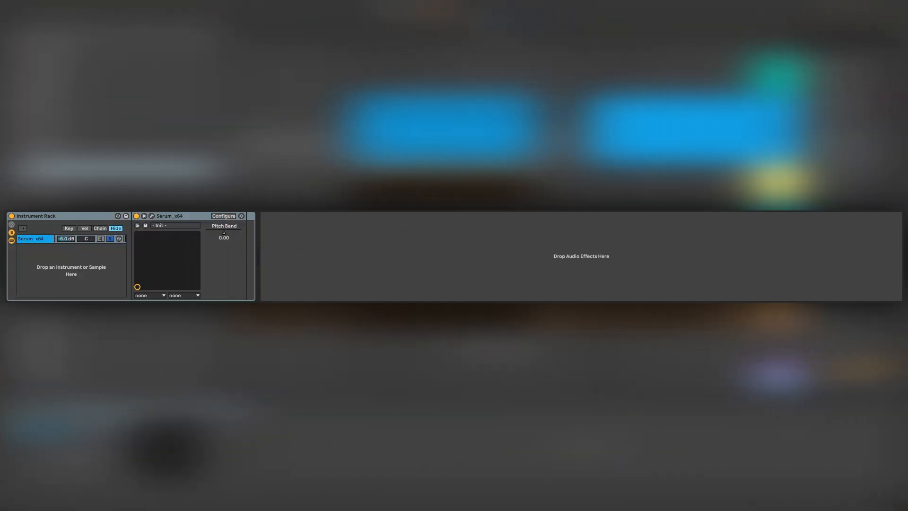
In Ableton Live, add EQ Eight and Saturator after the instrument rack and boost EQ band 2 by 11.5 dB at 182 Hz
left_click_drag(113, 168, 313, 244)
left_click_drag(114, 339, 535, 252)
left_click(778, 144)
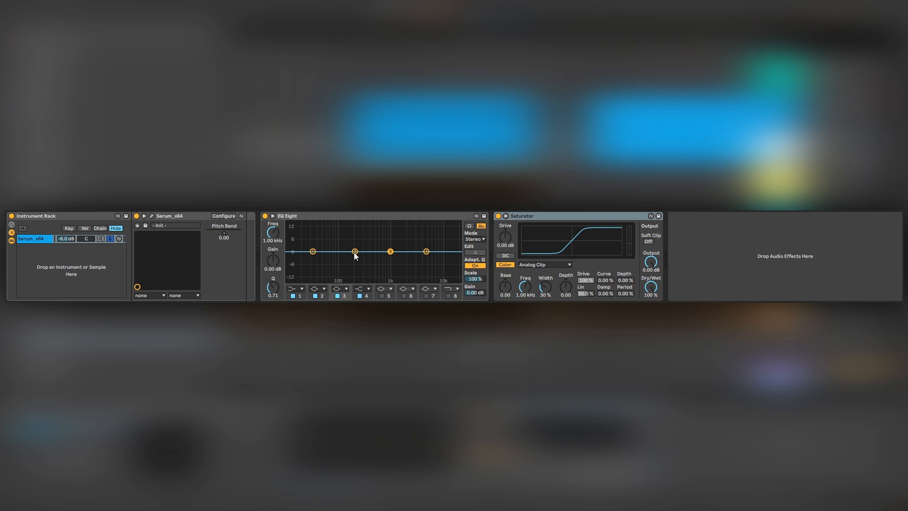
left_click_drag(355, 251, 352, 230)
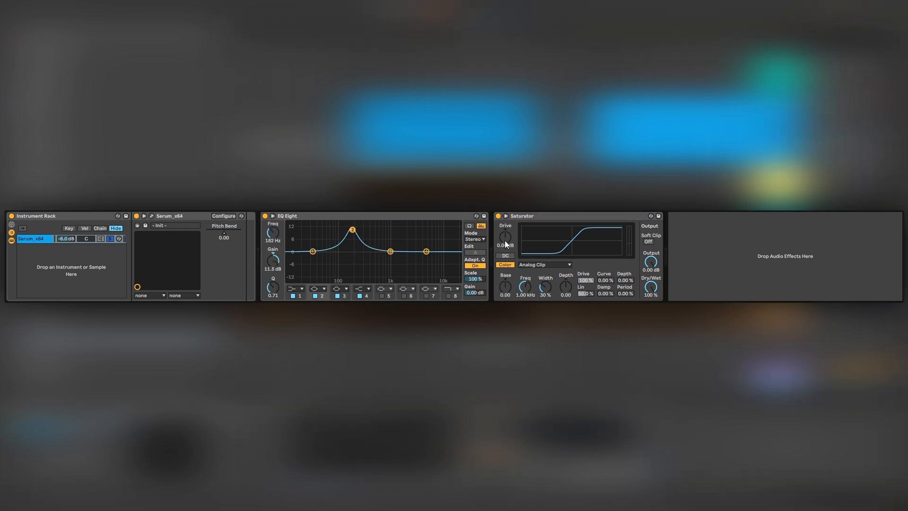